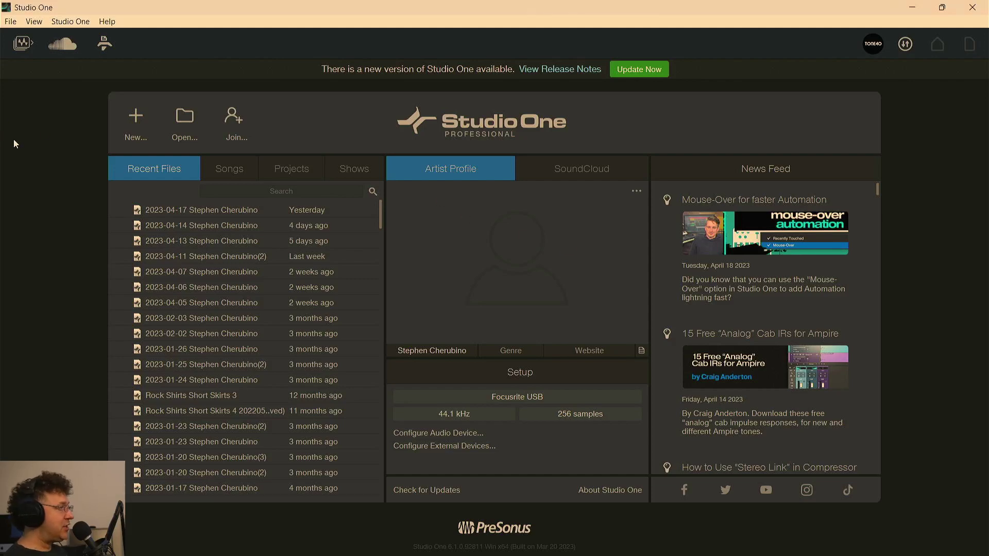
- Create a new empty song from the Record and Mix template
left_click(135, 117)
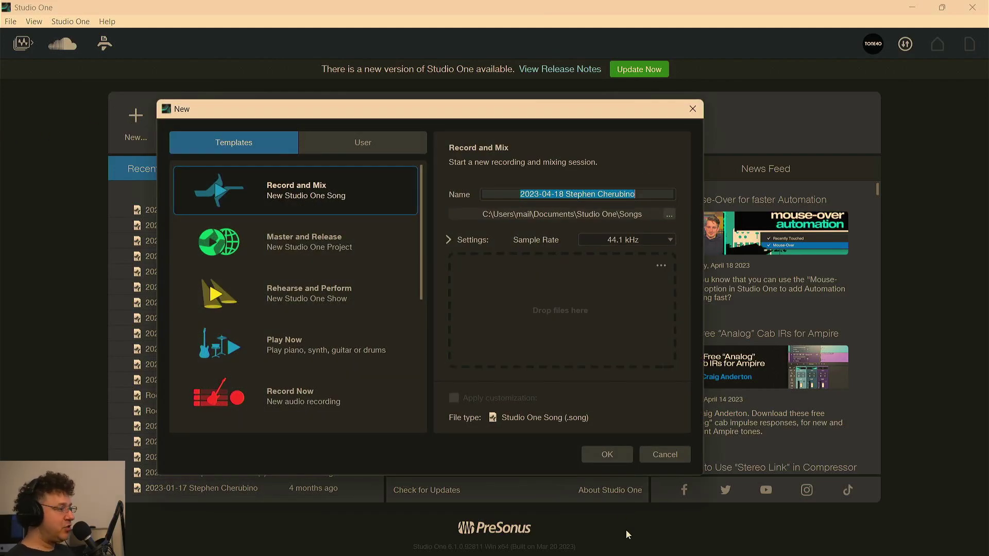
left_click(607, 455)
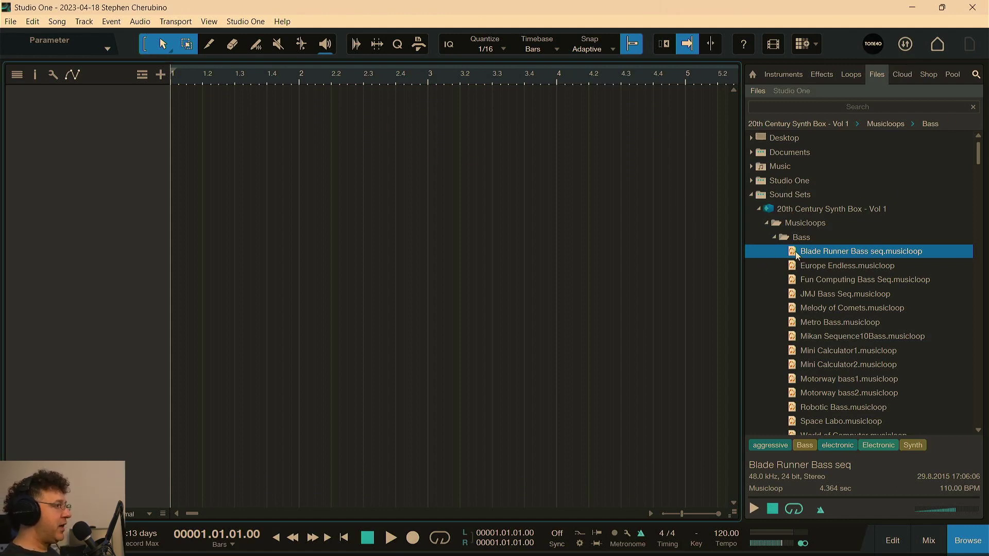
- Add the Blade Runner Bass seq loop as a Mai Tai track, play it, and move the playhead to bar 3
mouse_move(797, 255)
left_mouse_down()
mouse_move(182, 116)
mouse_move(196, 105)
left_mouse_up()
mouse_move(237, 78)
left_mouse_down()
mouse_move(248, 72)
mouse_move(239, 71)
left_mouse_up()
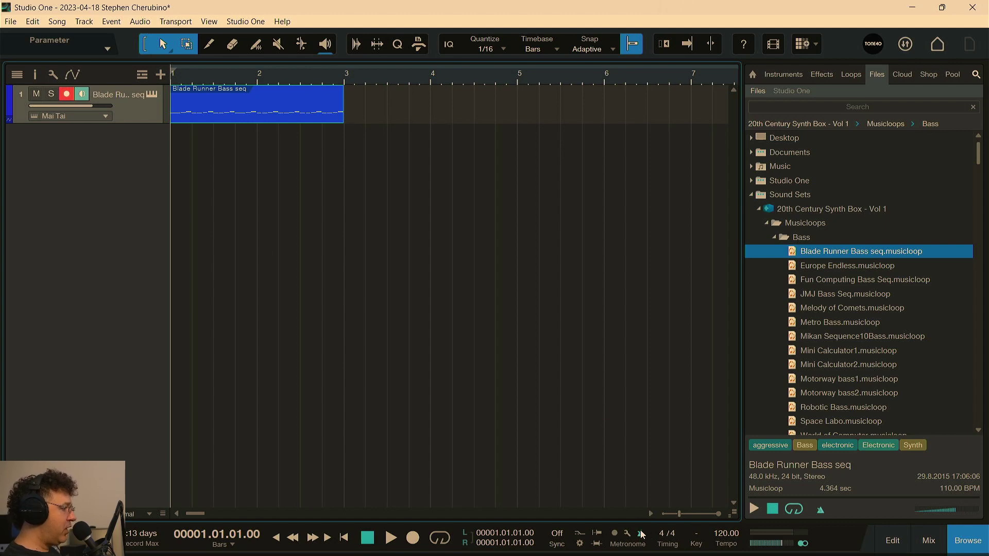
key("space")
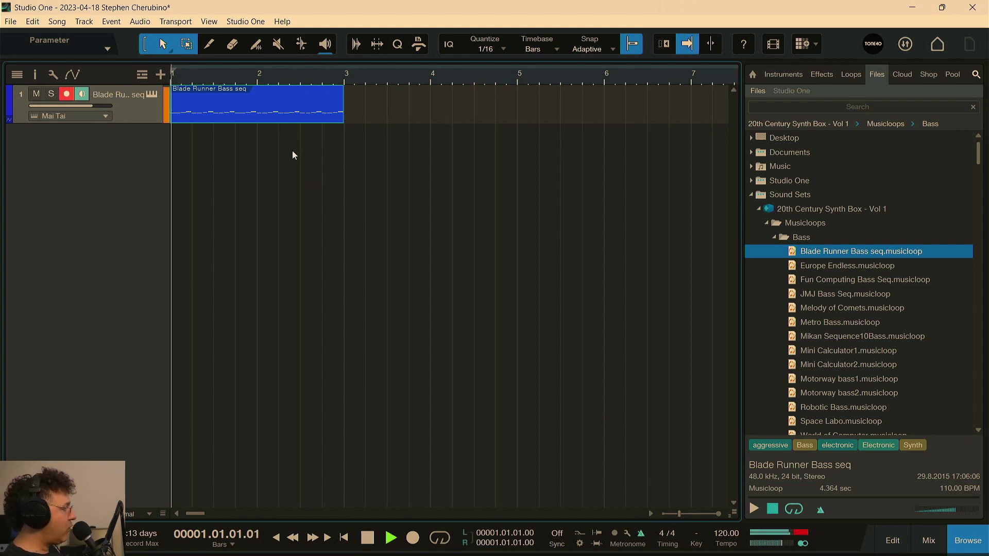
left_click(345, 76)
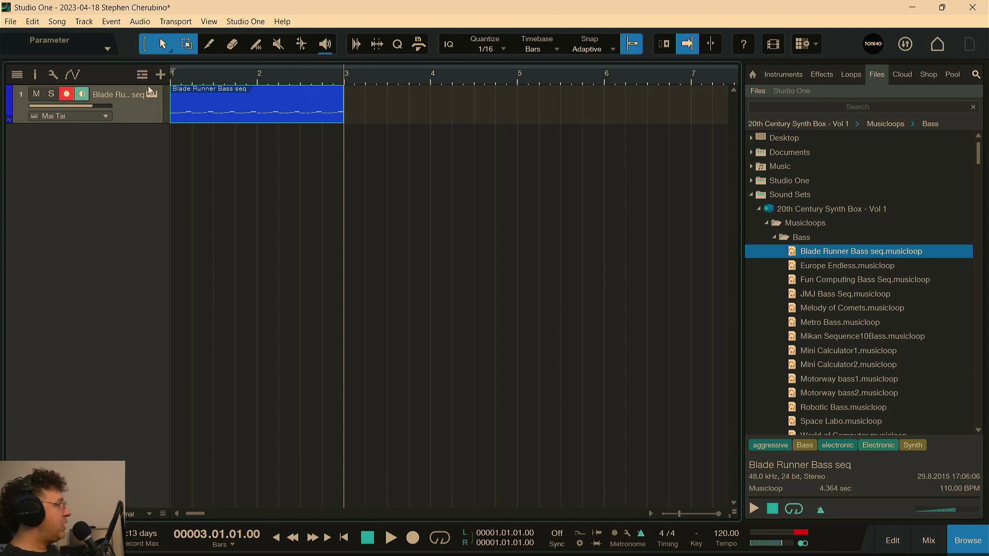
- Add a Signature lane and insert a 3/4 time signature at bar 3
left_click(142, 76)
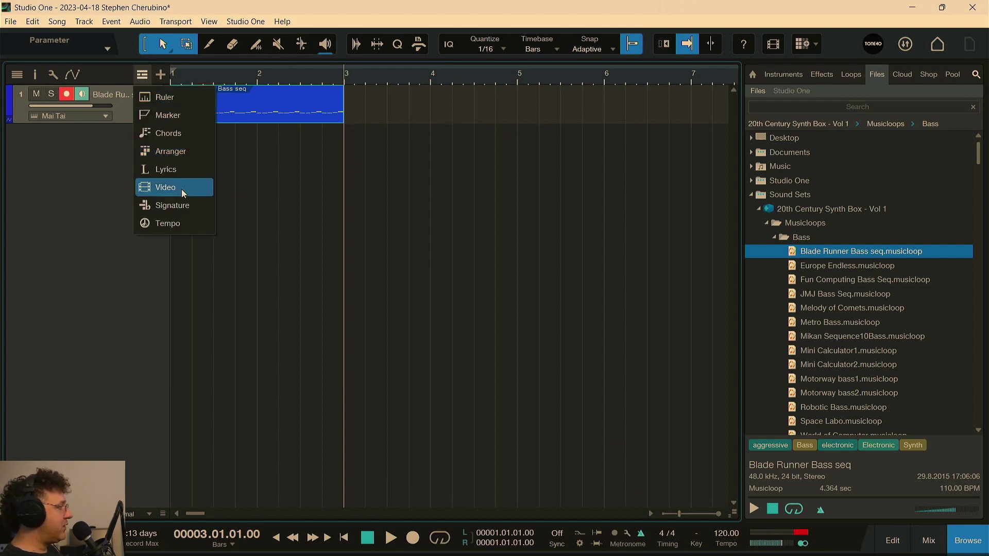
left_click(175, 205)
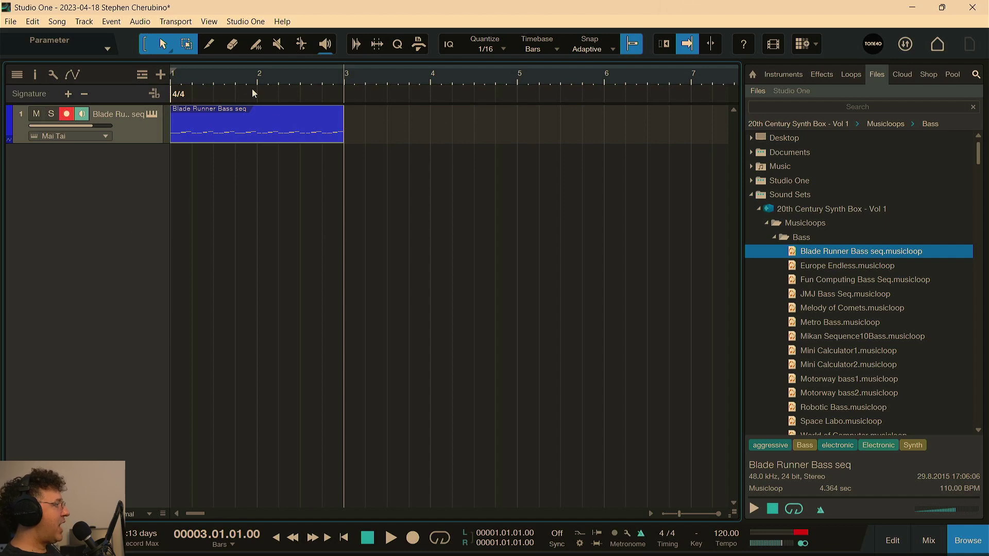
left_click(67, 93)
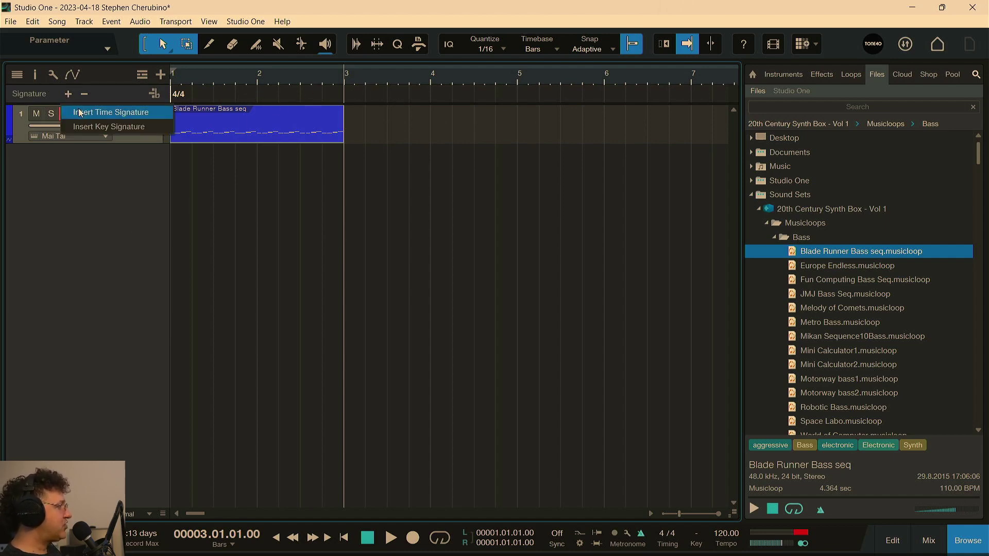
left_click(79, 114)
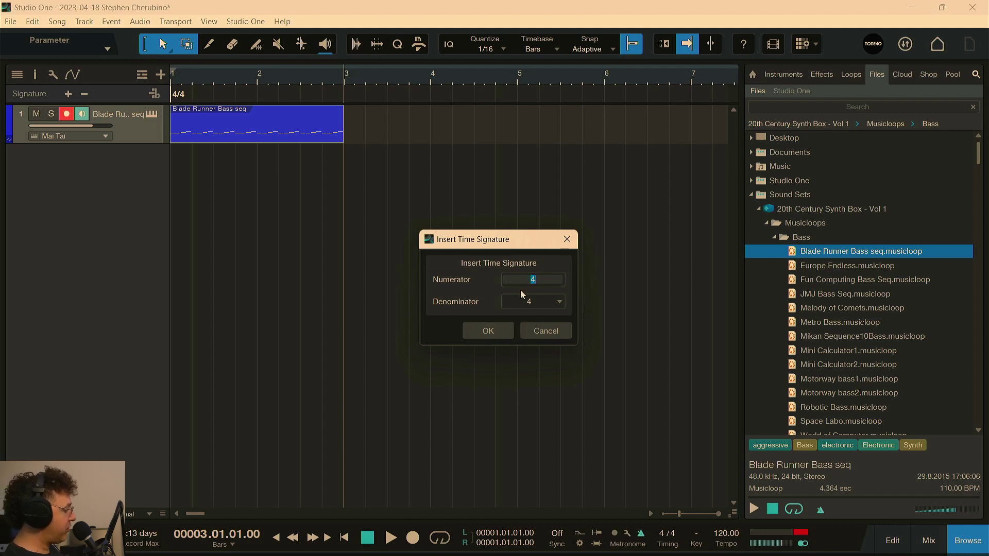
type("3")
key("Return")
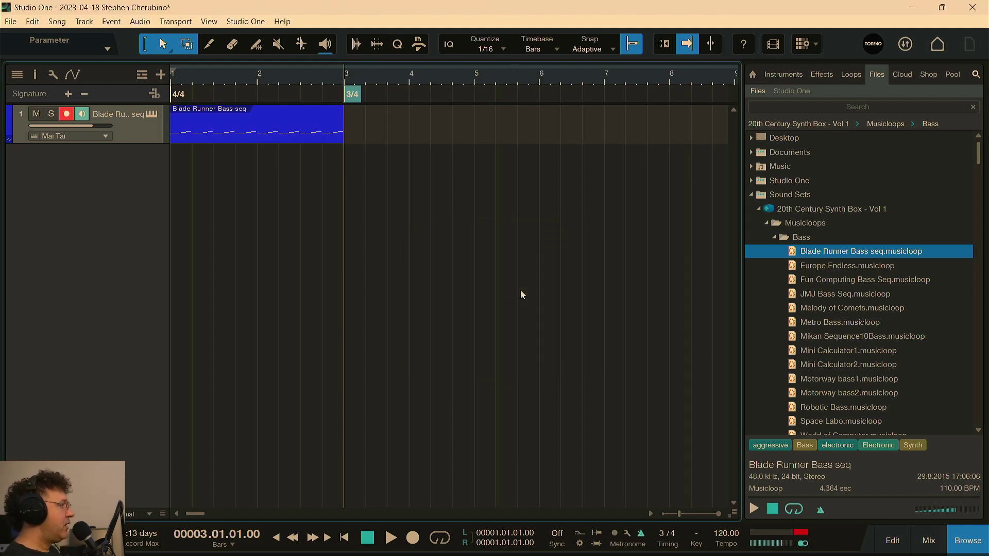
left_click(289, 140)
- Duplicate the bass loop to bar 3, play it back, and move the playhead to bar 6
key("d")
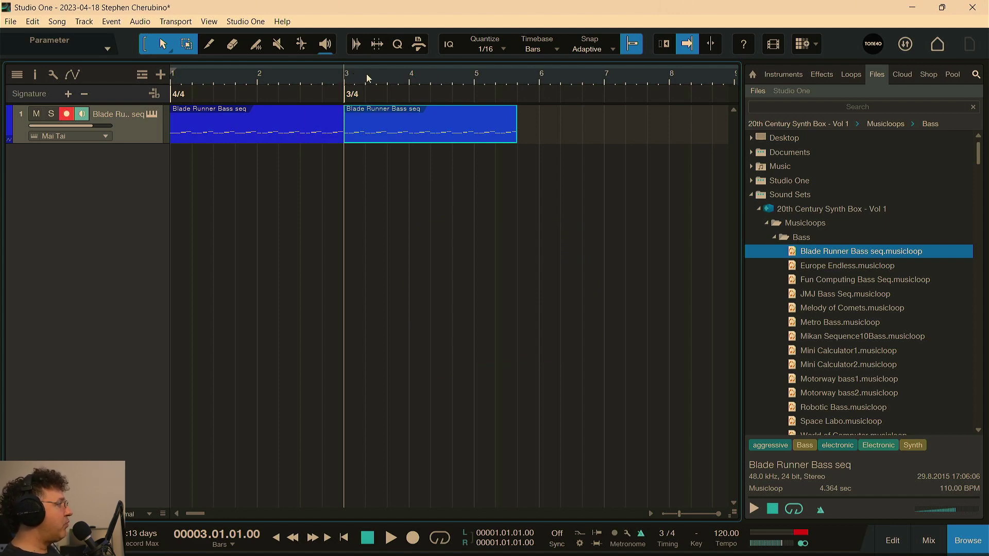
key("space")
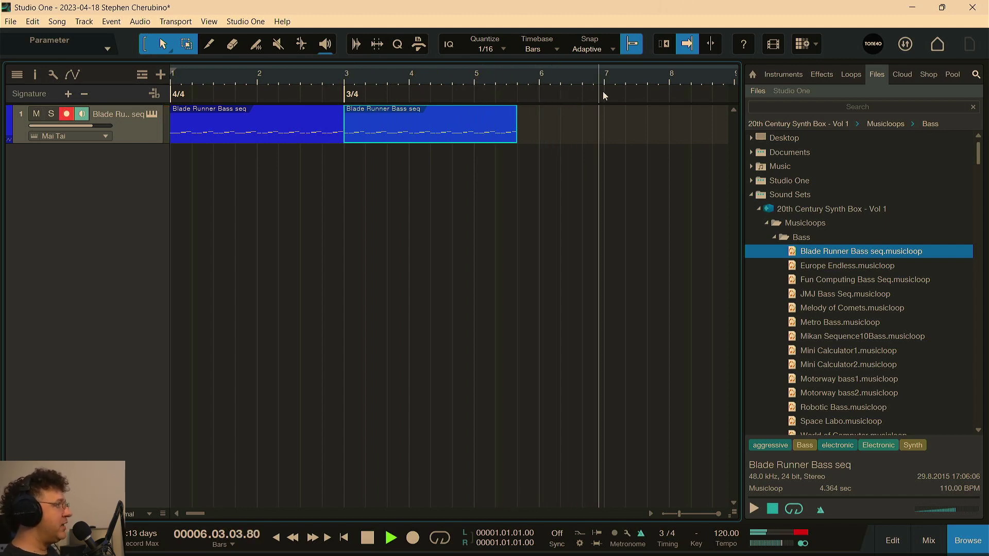
key("space")
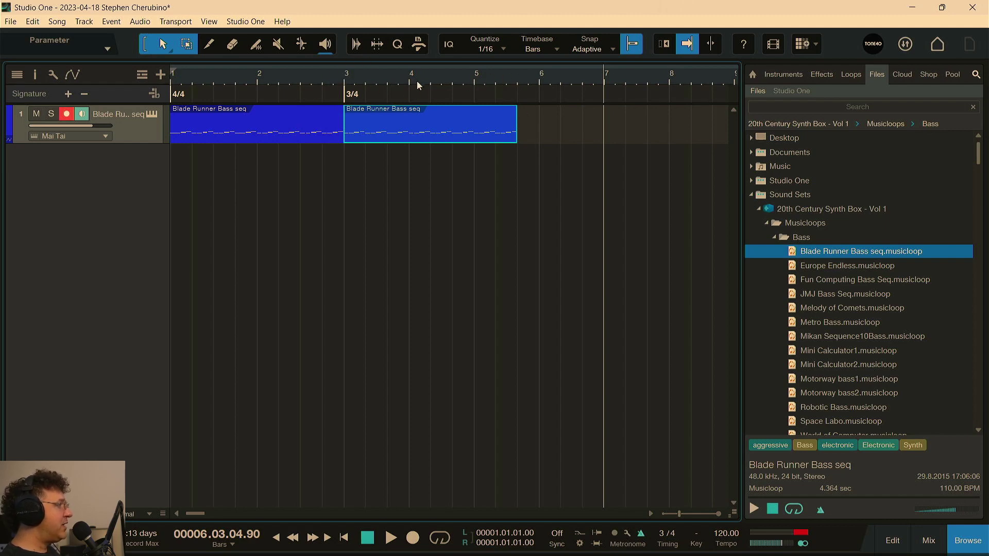
left_click(539, 79)
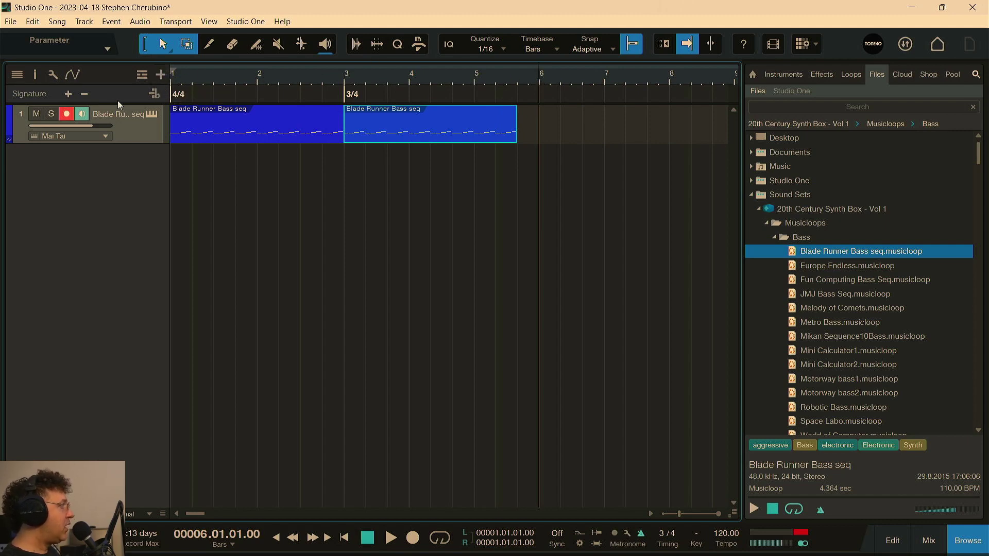
- Insert a 4/4 time signature at bar 6 on the Signature lane
left_click(68, 93)
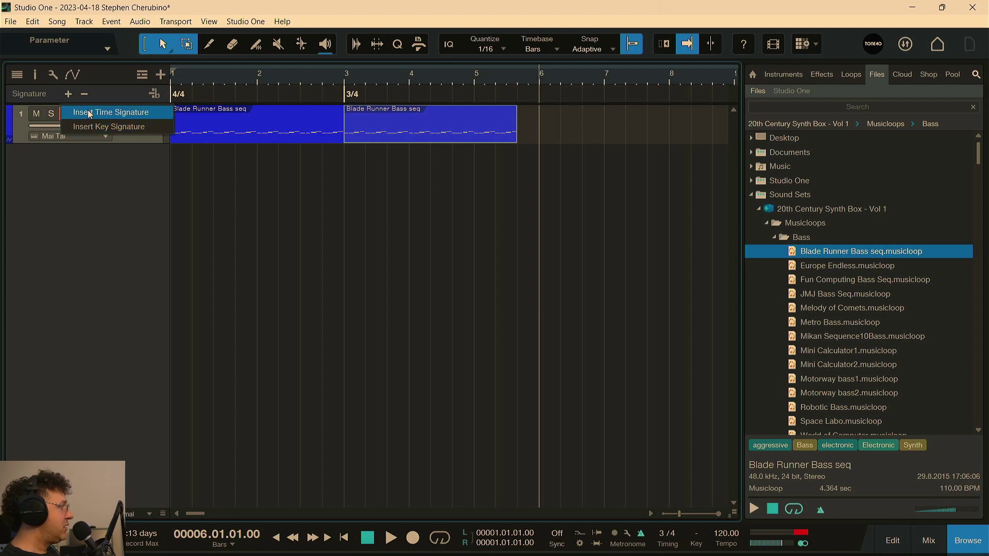
left_click(92, 114)
left_click(486, 331)
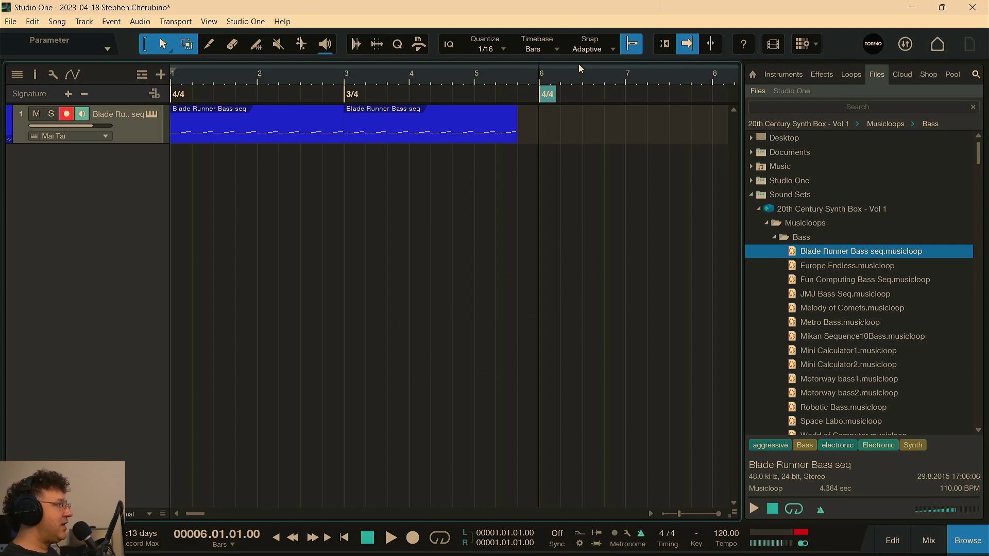
- Duplicate the second bass loop to bar 6 and lengthen the second event to end at bar 6
left_click_drag(602, 77, 547, 83)
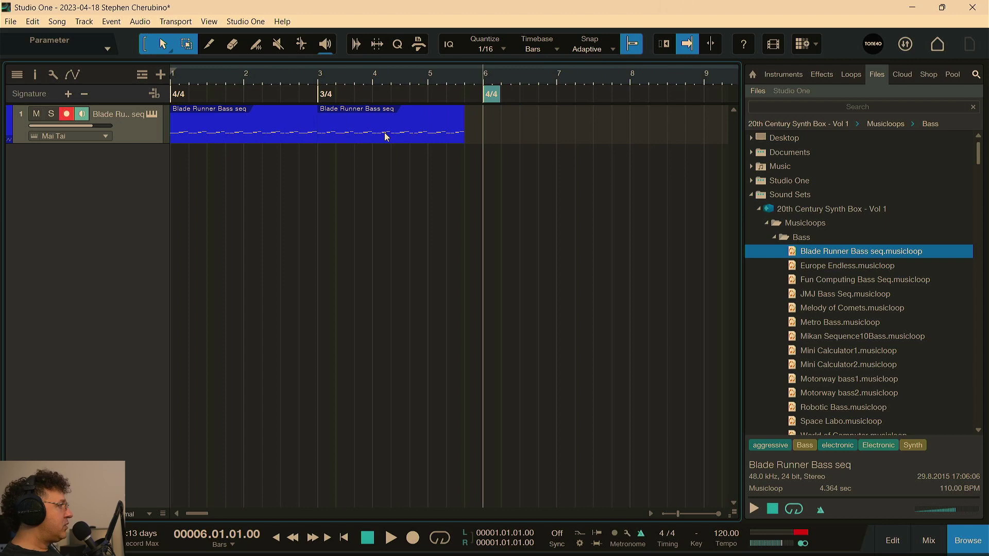
left_click(359, 137)
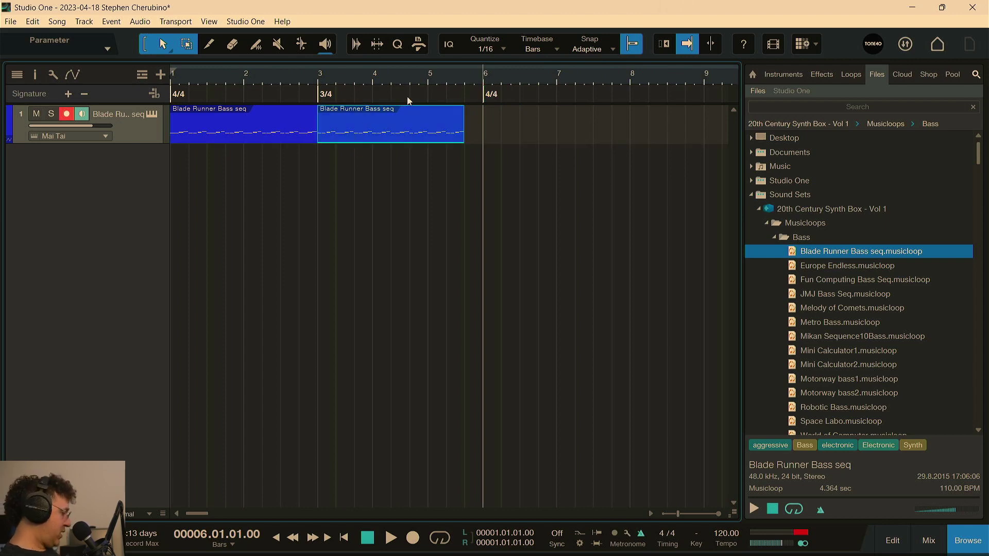
key("d")
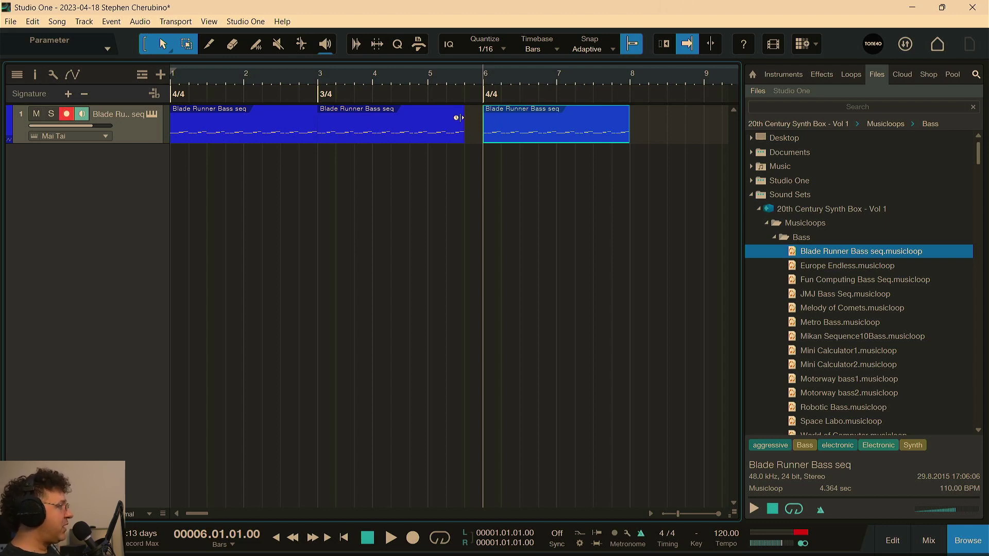
left_click_drag(464, 128, 483, 124)
key("Home")
key("space")
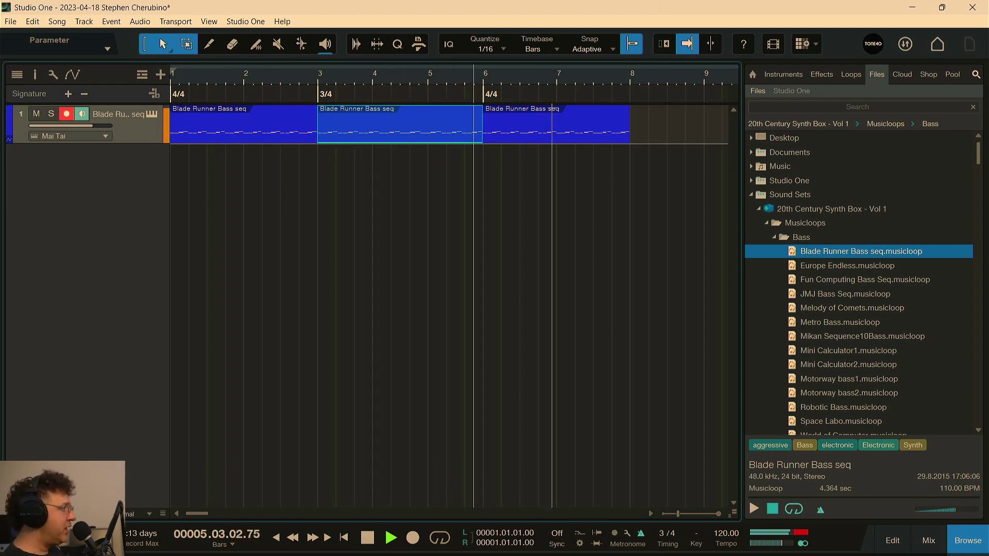
key("space")
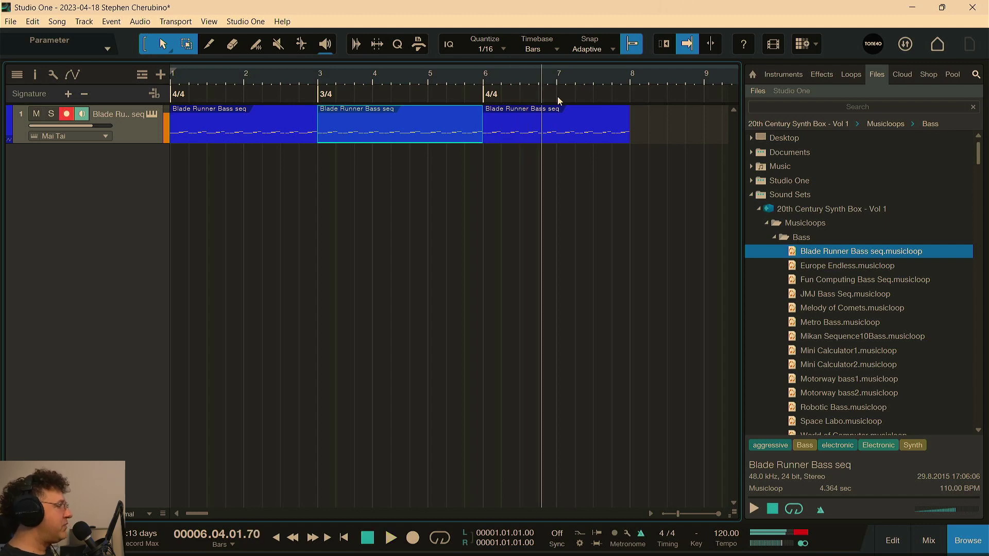